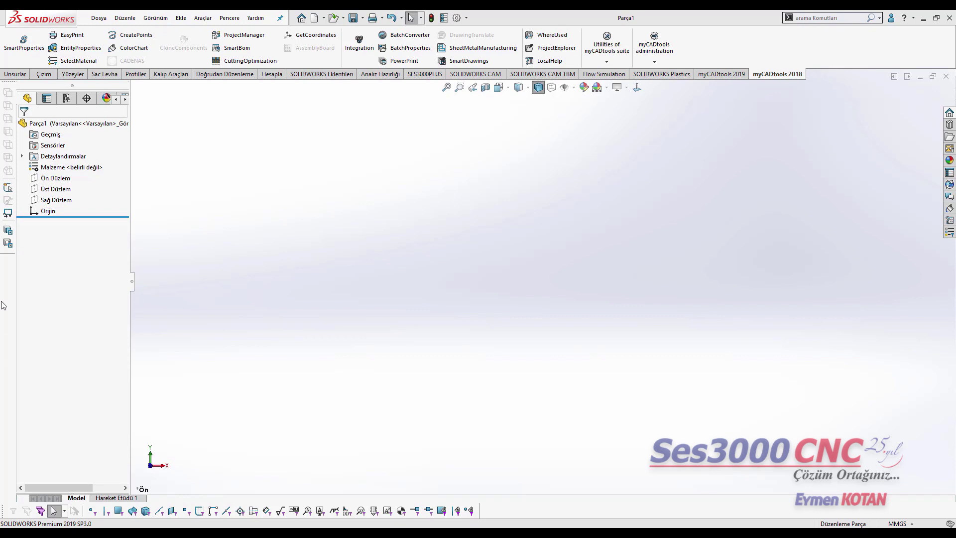
Start a sketch on Üst Düzlem and draw a circle centred on the origin.
click(53, 190)
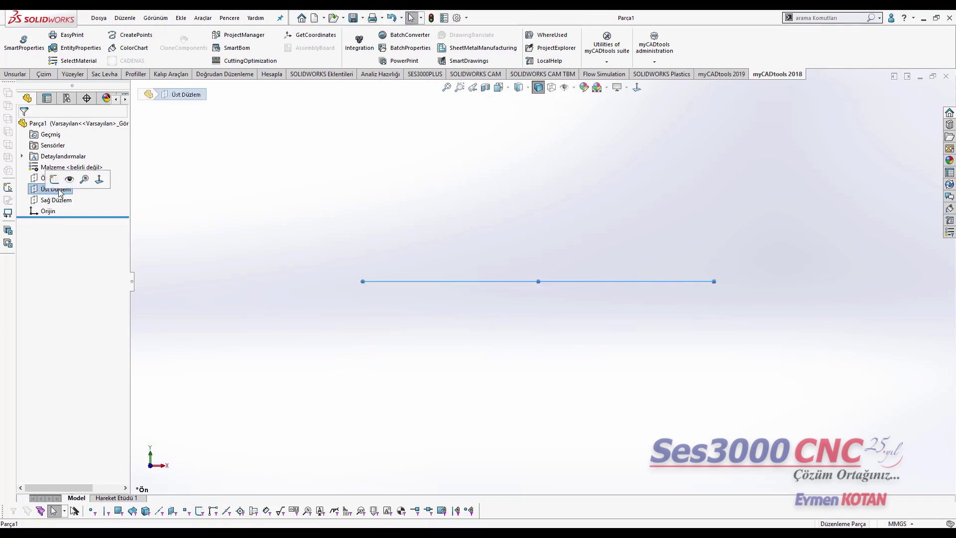
click(54, 179)
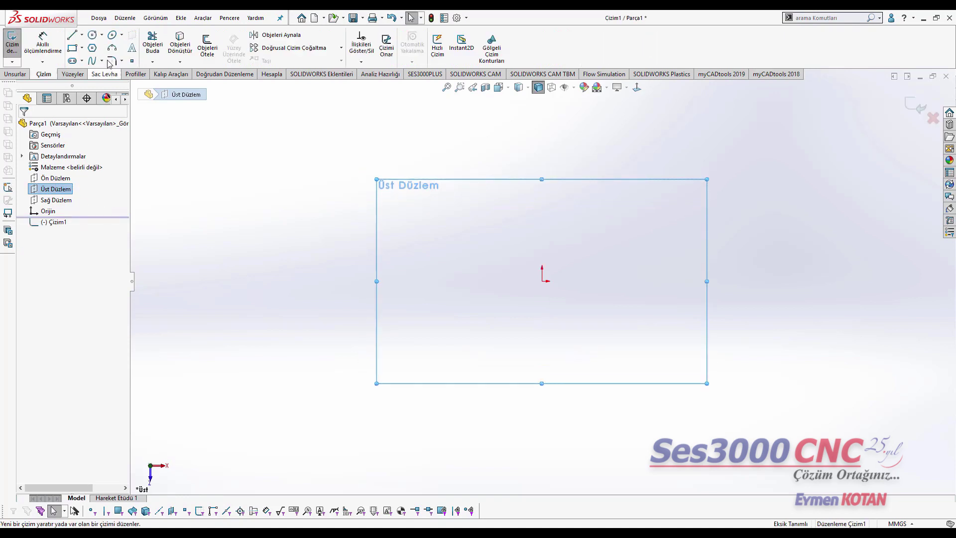
click(92, 38)
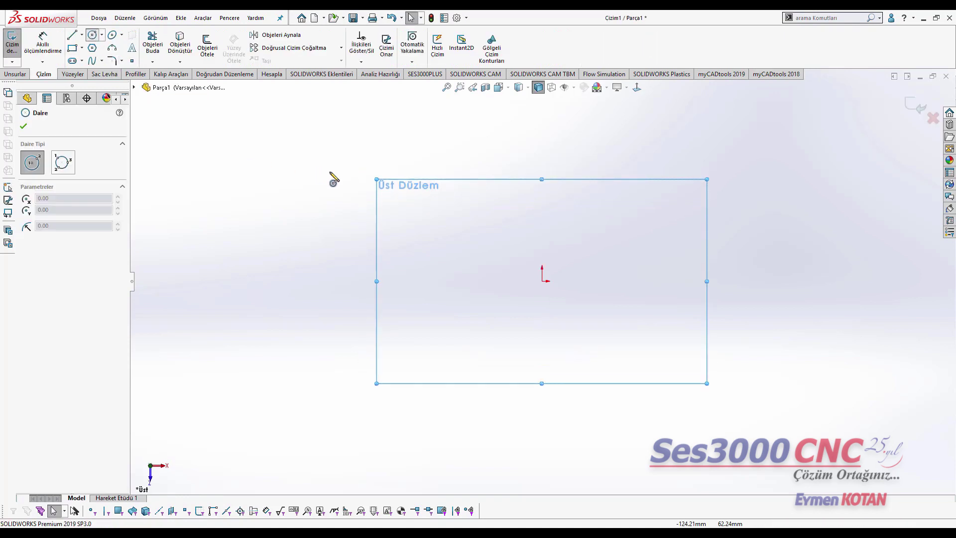
click(542, 281)
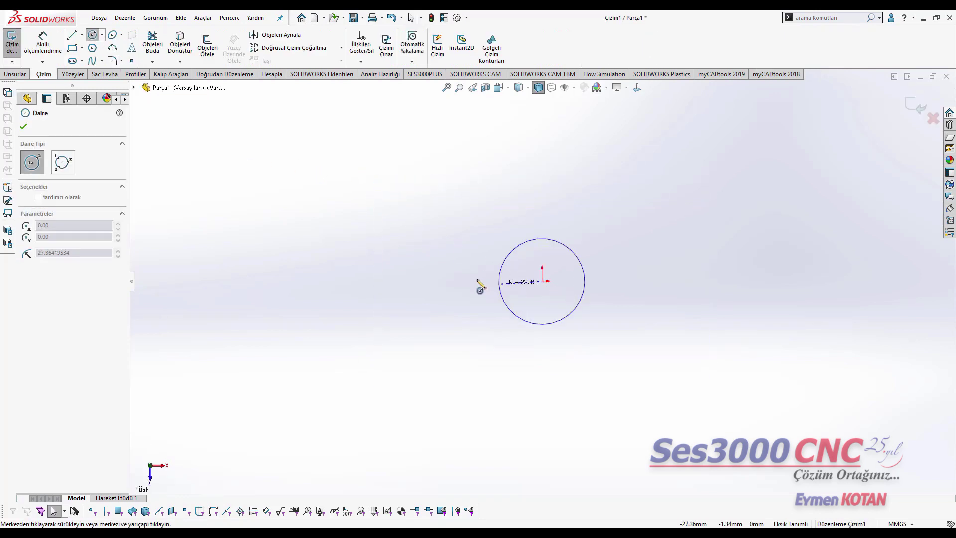
click(431, 274)
key(Escape)
Dimension the circle's diameter to 100 mm.
key(d)
click(441, 234)
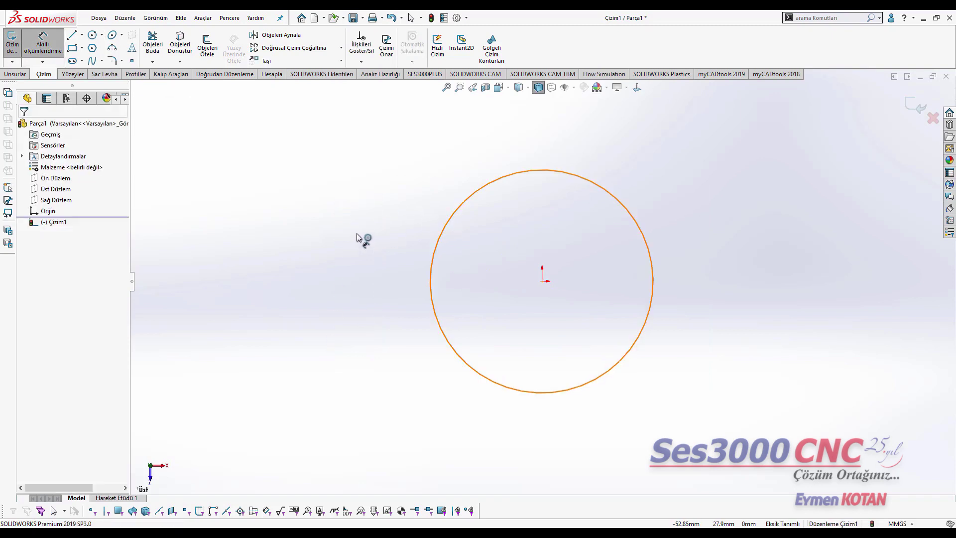
click(356, 236)
text(100)
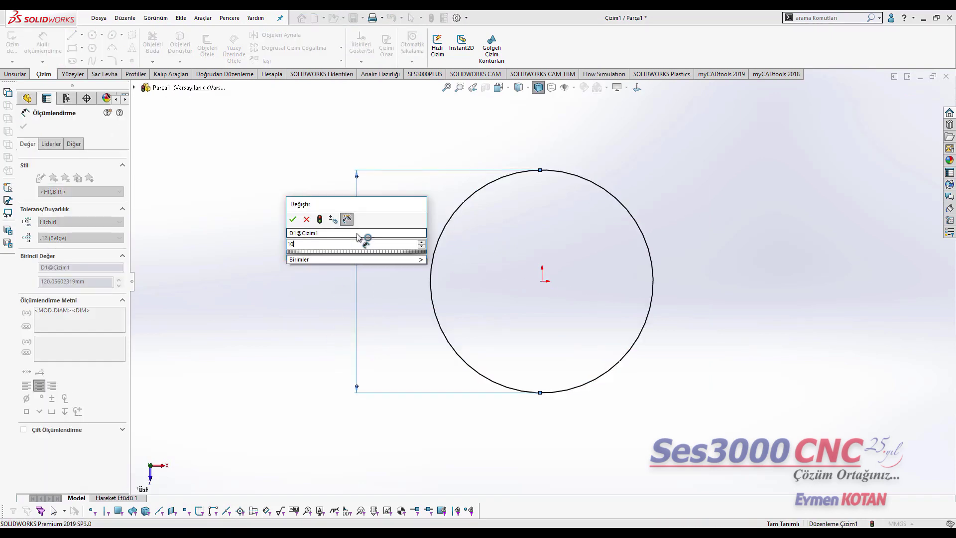
key(Return)
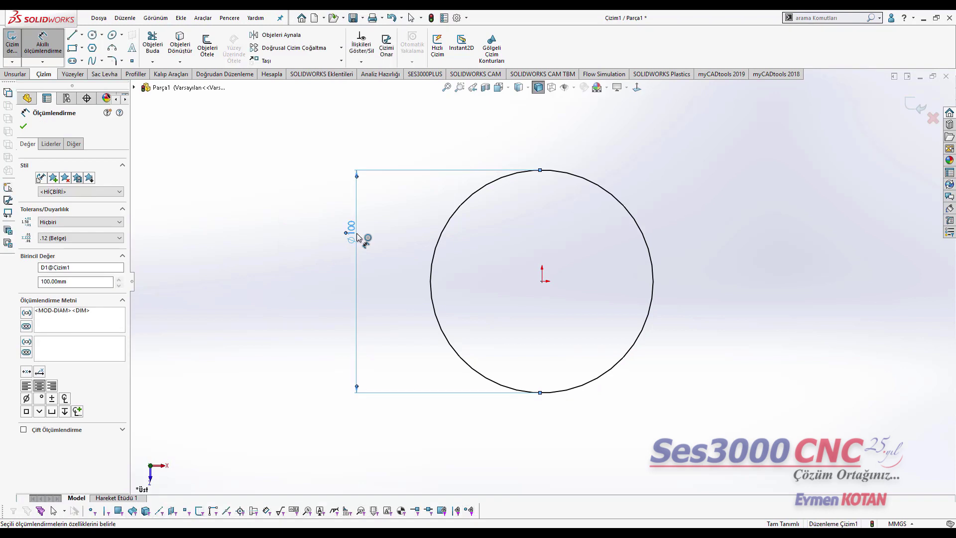
click(23, 126)
Create Helis/Spiral1 from the circle: 100 mm pitch, 5 revolutions, 270° start angle, clockwise.
click(16, 74)
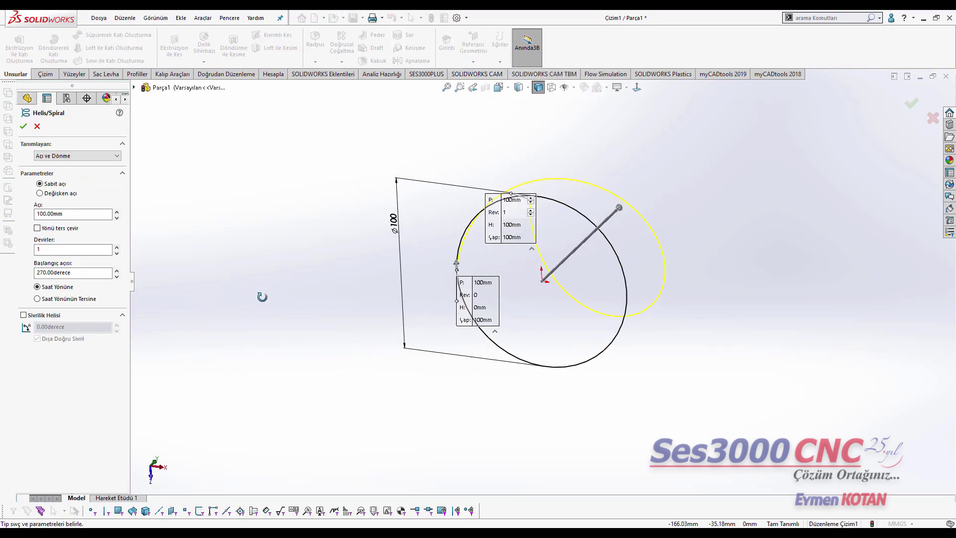
middle_drag(262, 297, 196, 251)
text(5)
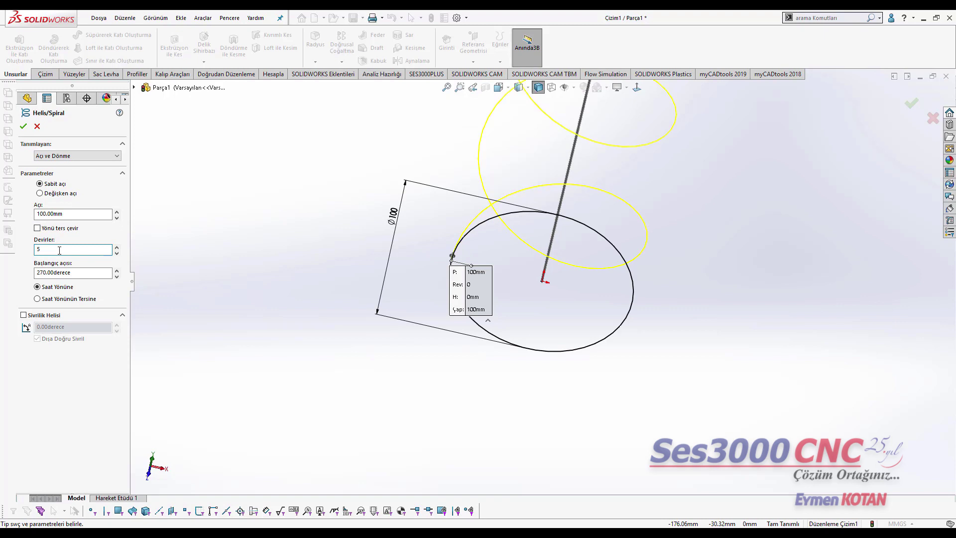
click(24, 127)
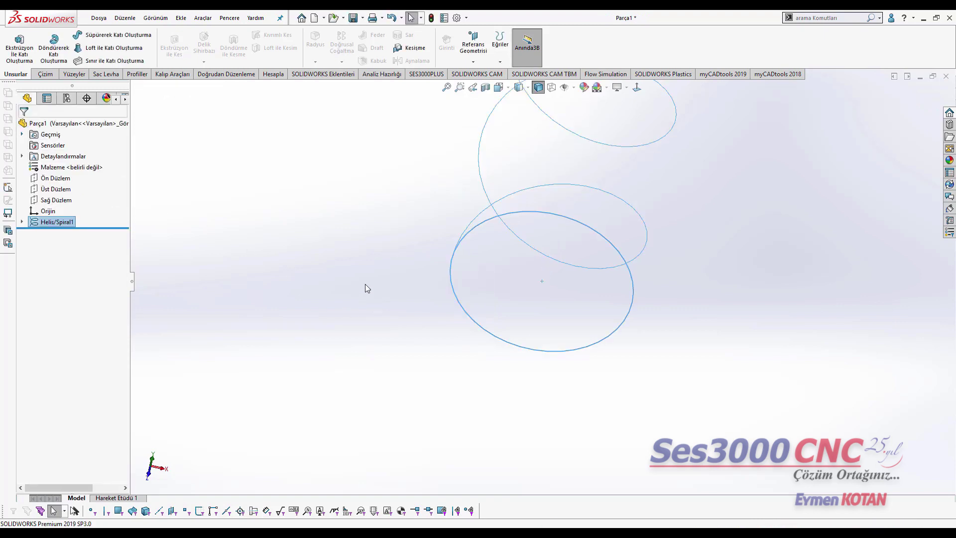
middle_drag(367, 288, 437, 244)
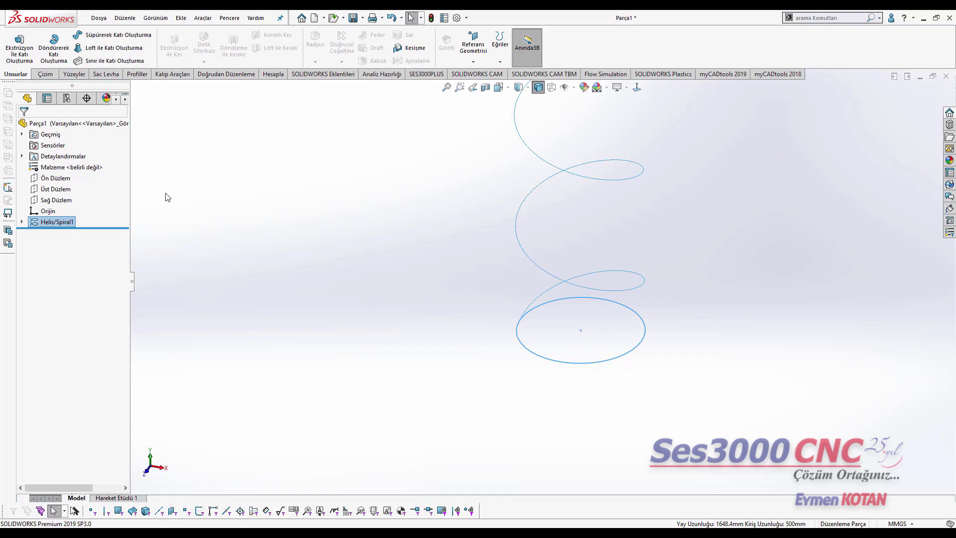
Create reference plane Düzlem1 parallel to Üst Düzlem at a 99.99 mm offset.
click(55, 189)
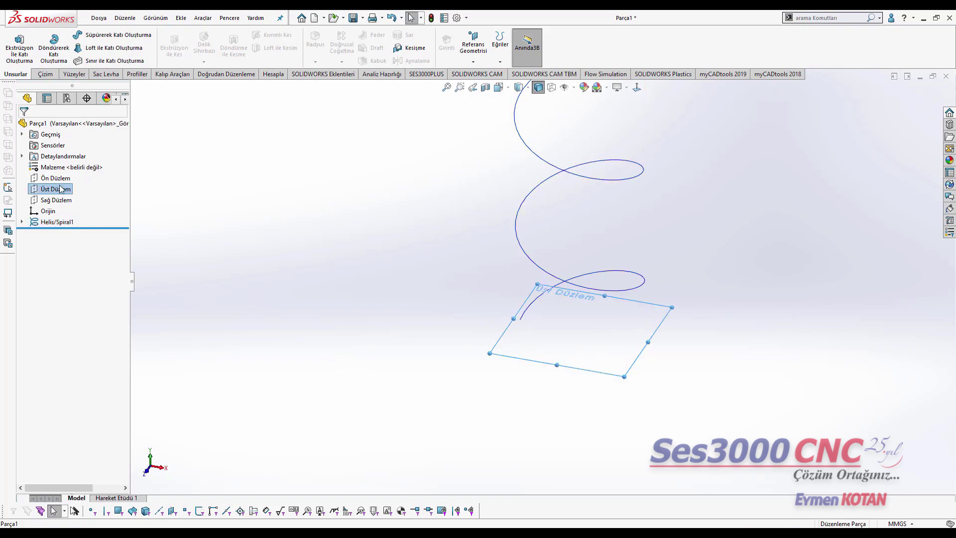
click(467, 45)
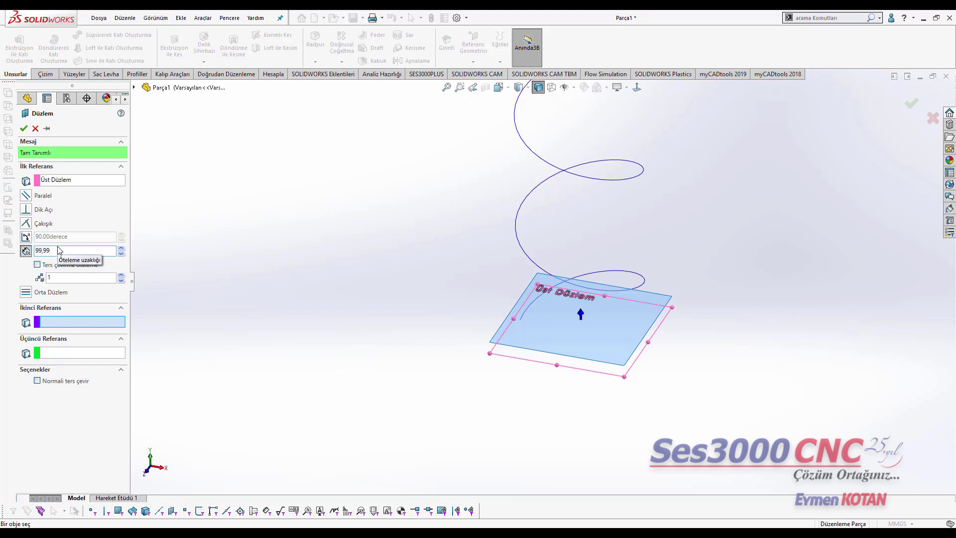
key(Return)
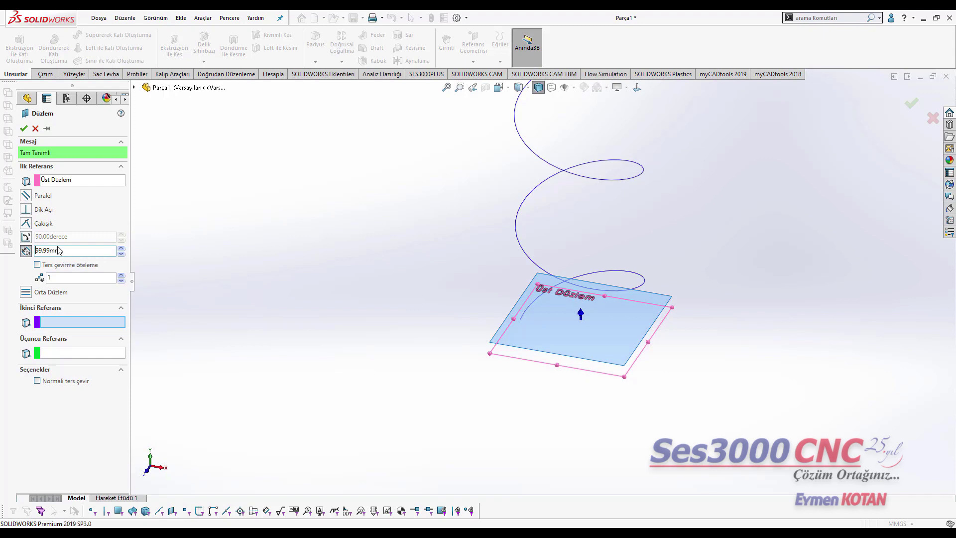
key(Return)
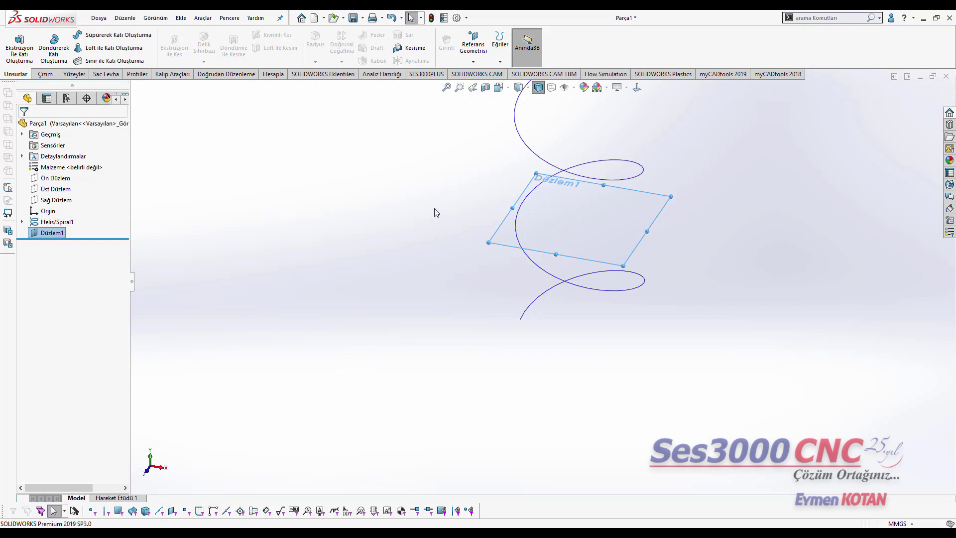
Sketch a Ø100 mm circle centred on the origin on Düzlem1.
click(45, 73)
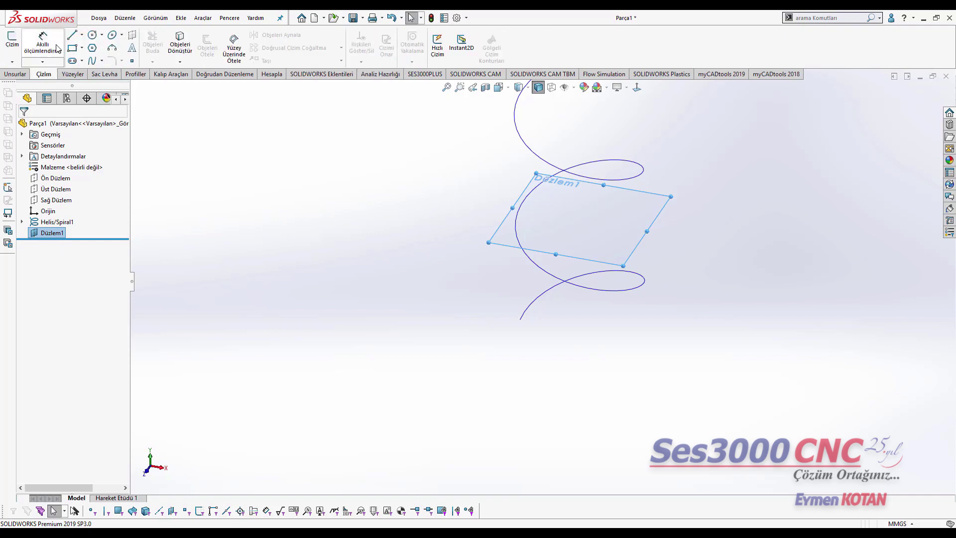
click(17, 43)
click(92, 35)
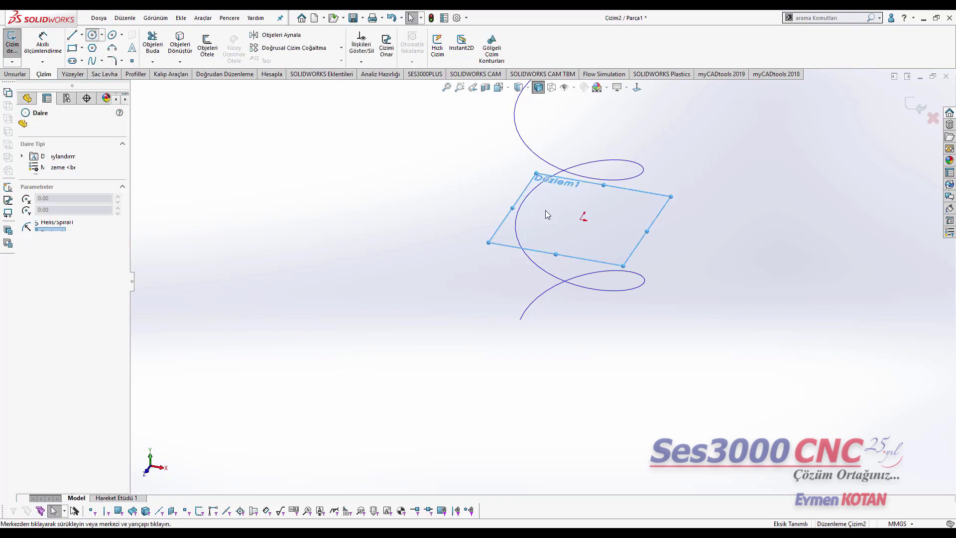
click(581, 218)
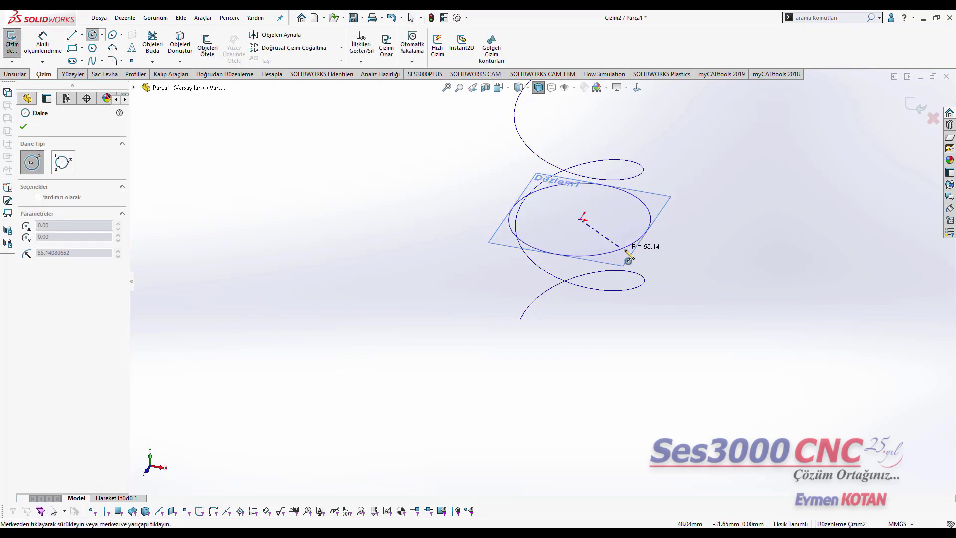
click(645, 244)
right_drag(793, 312, 800, 274)
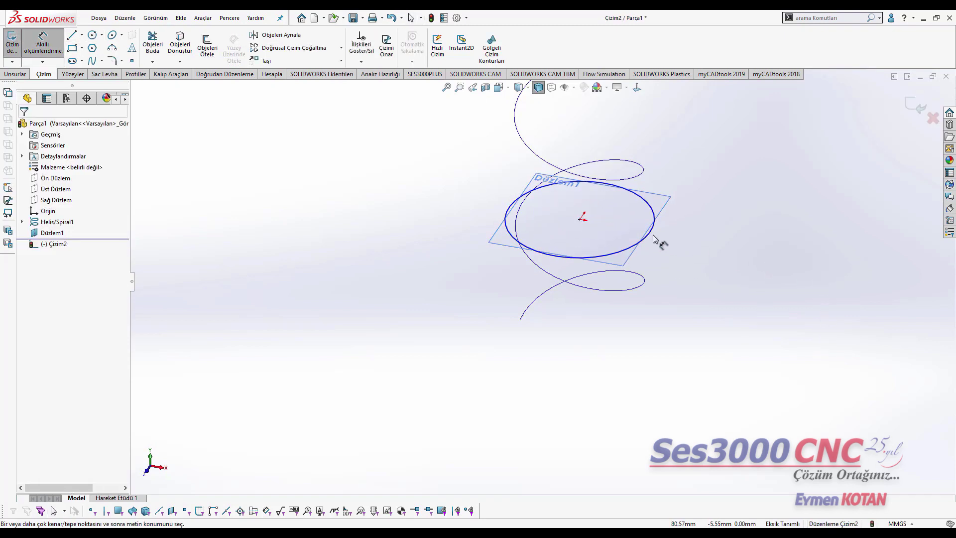
click(629, 250)
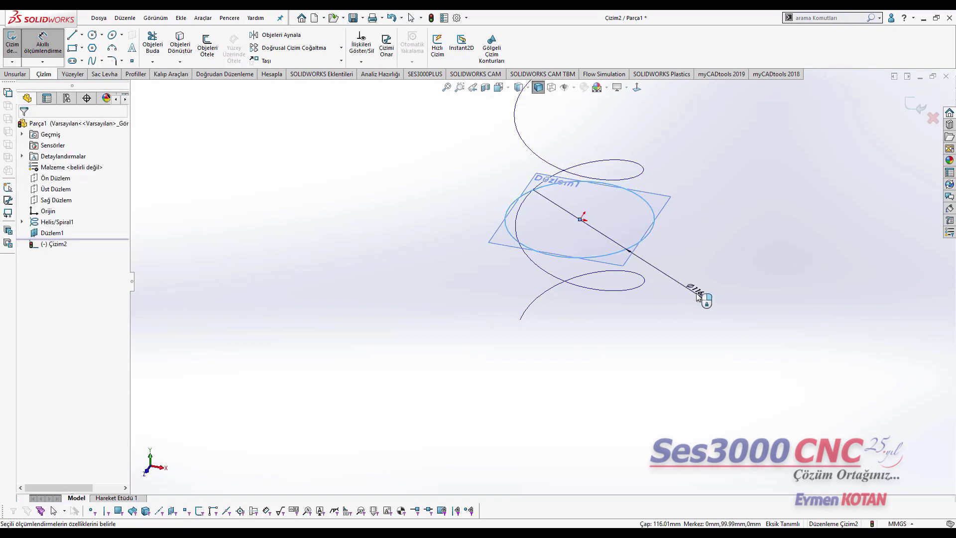
click(697, 295)
text(100)
key(Return)
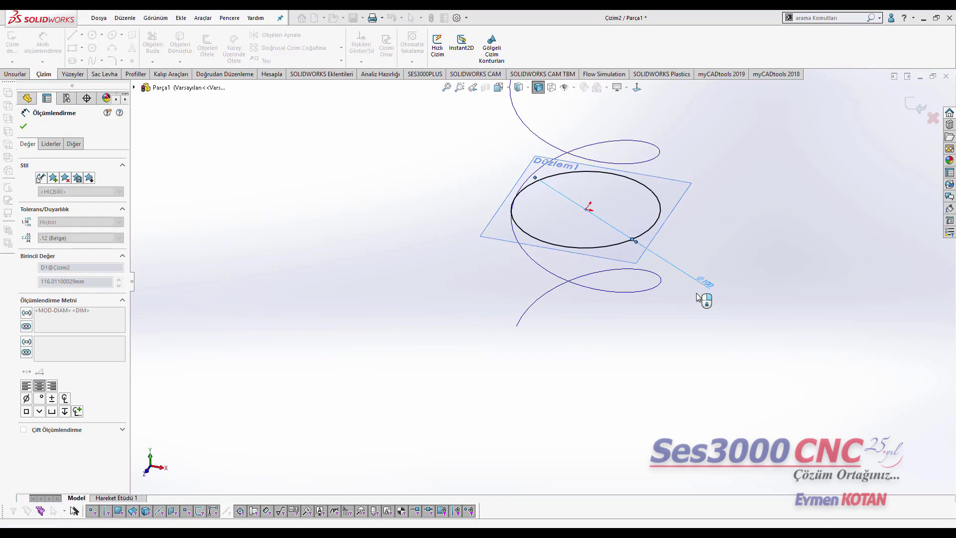
click(26, 125)
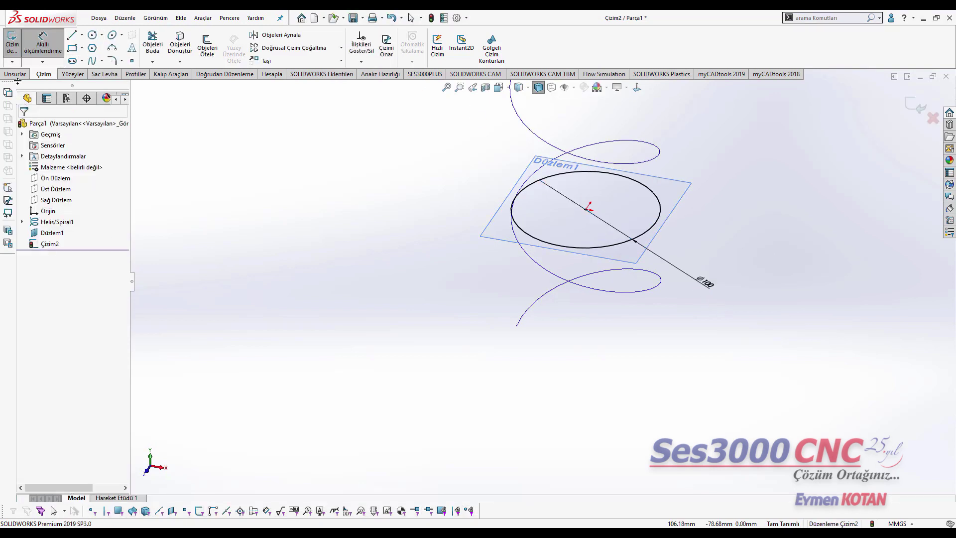
Build Helis/Spiral2 from that circle with 100 mm pitch and 5 revolutions.
click(13, 74)
click(500, 61)
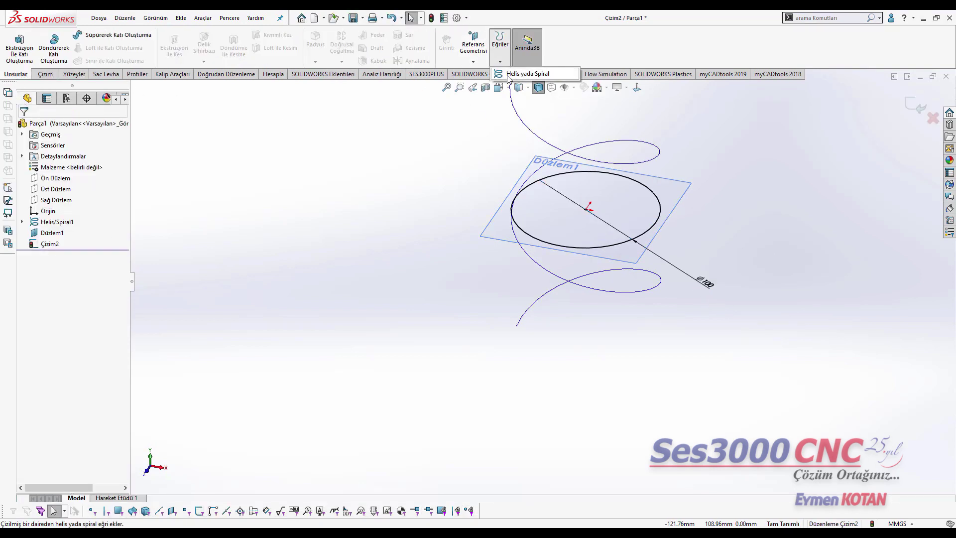
click(513, 78)
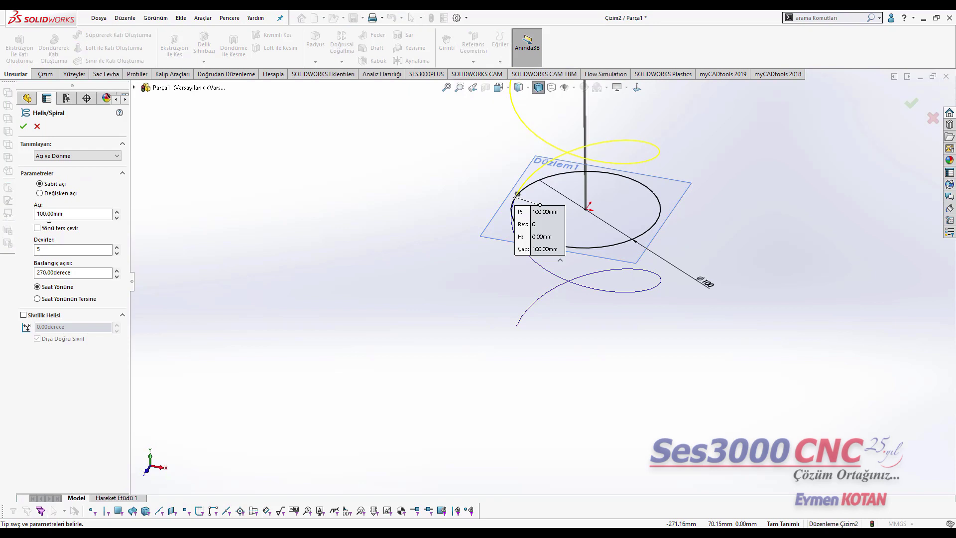
click(23, 126)
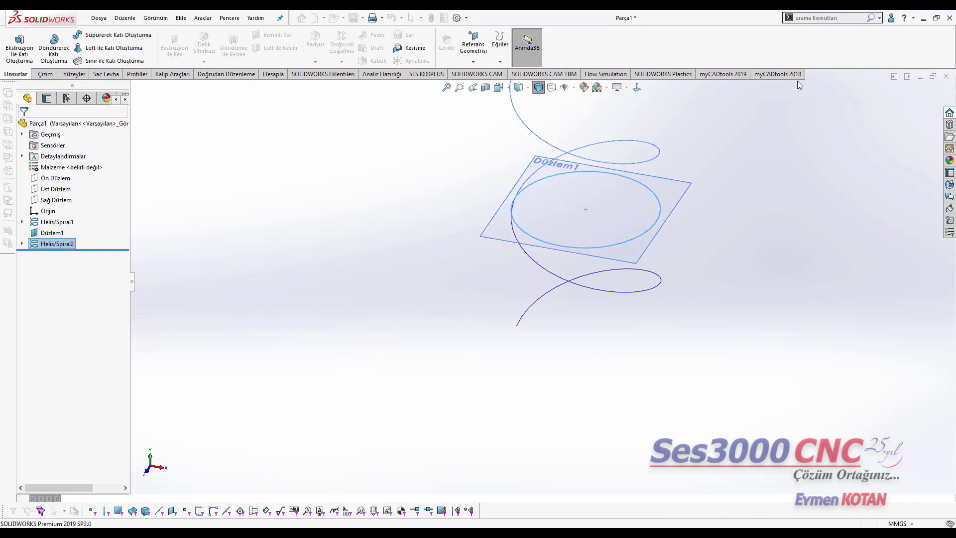
Hide plane Düzlem1 and fit the whole helix in the view.
click(50, 232)
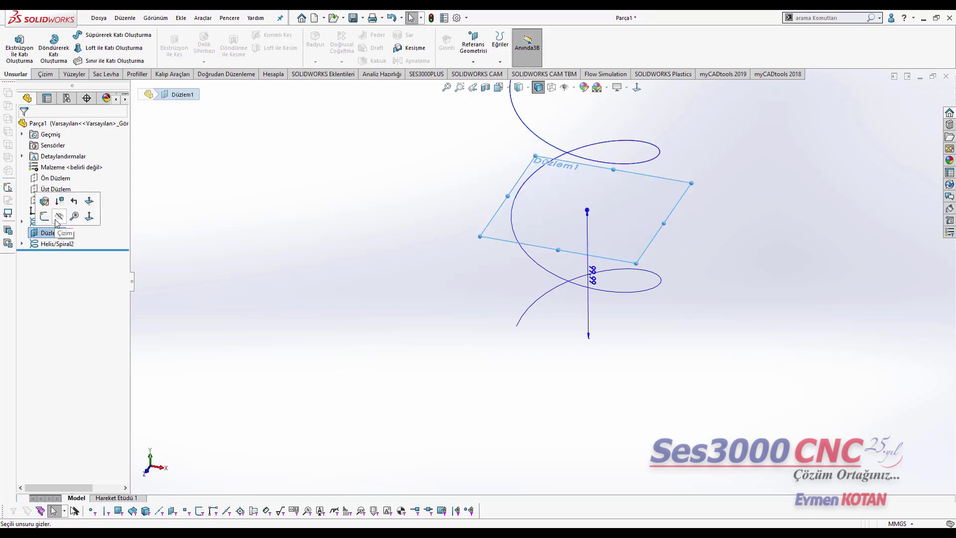
click(56, 220)
scroll(605, 178, up, 5)
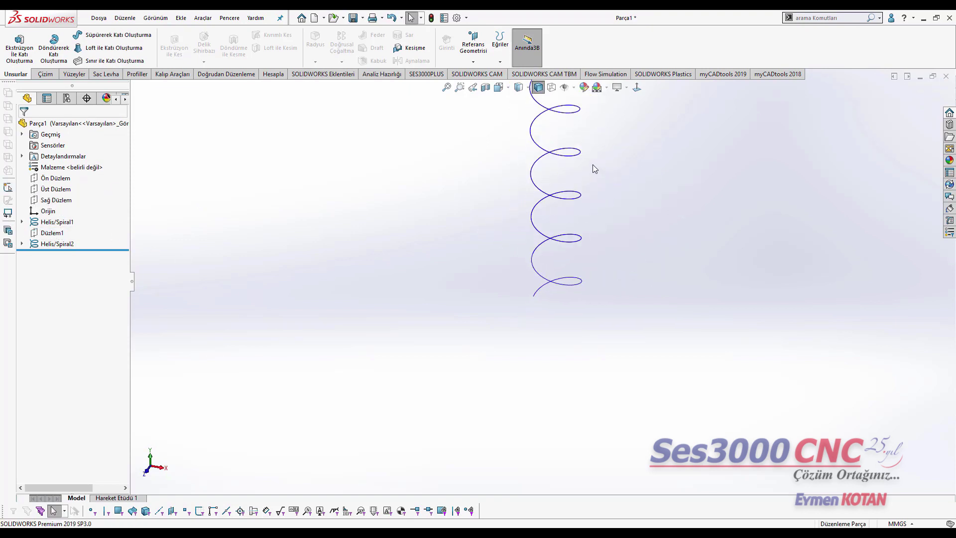
key(f)
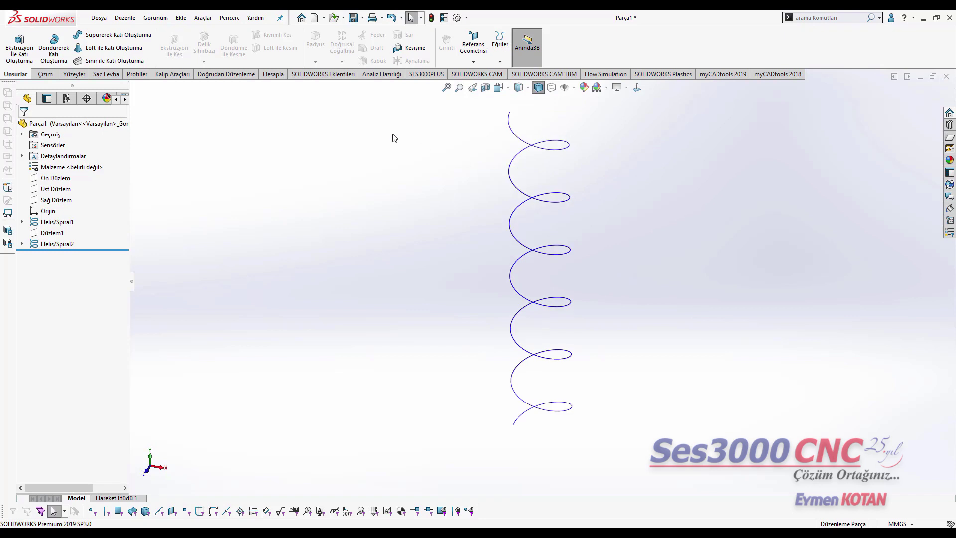
Create 3D sketch 3B Çizim2 by converting the Helis/Spiral1 curve.
click(45, 74)
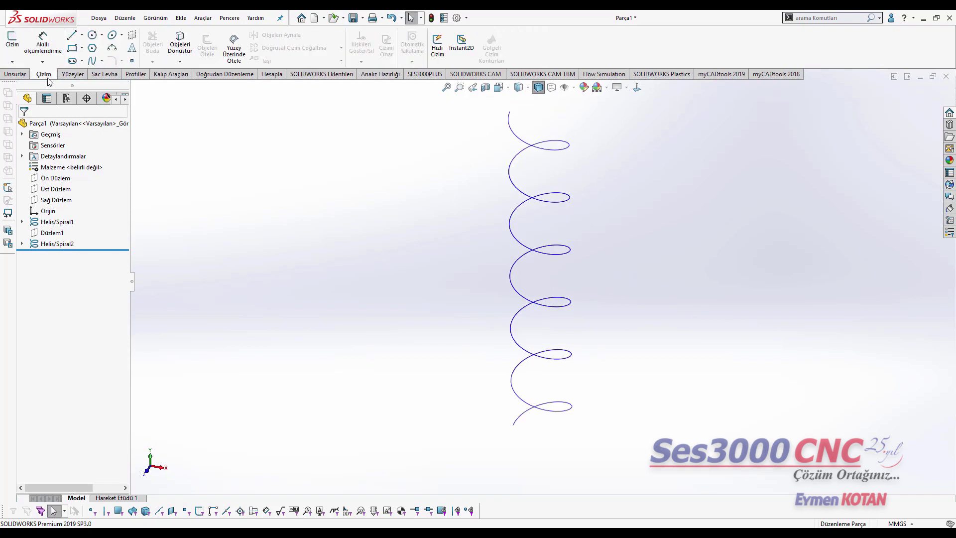
click(13, 63)
click(20, 88)
click(525, 406)
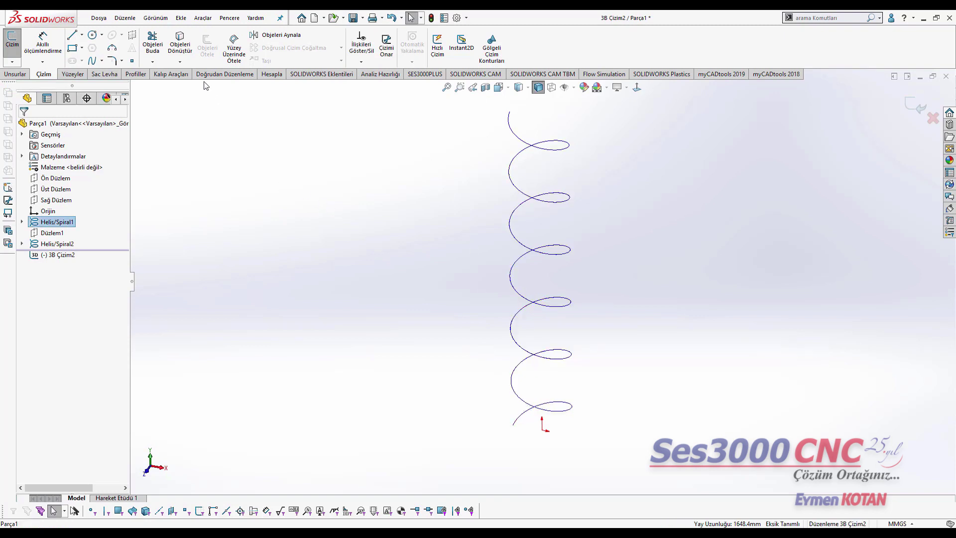
click(180, 51)
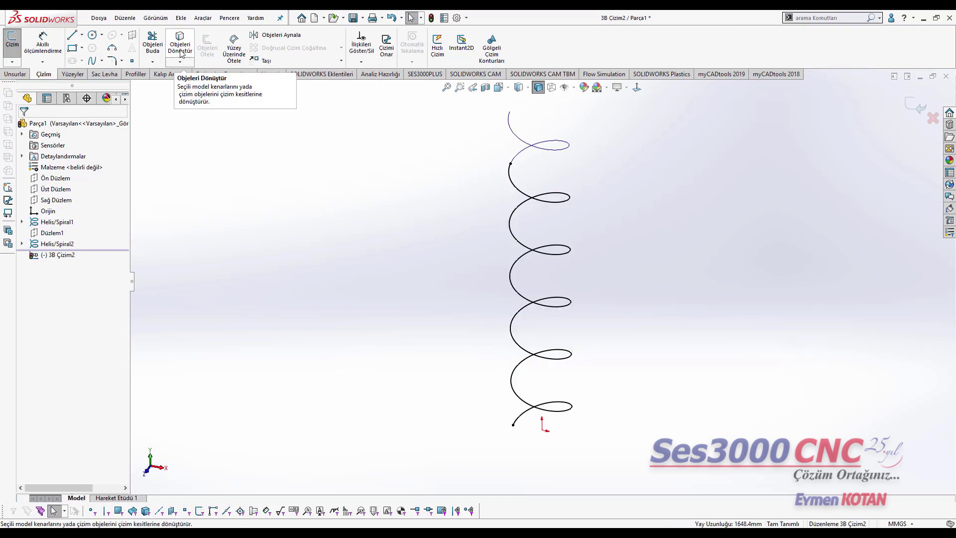
click(915, 113)
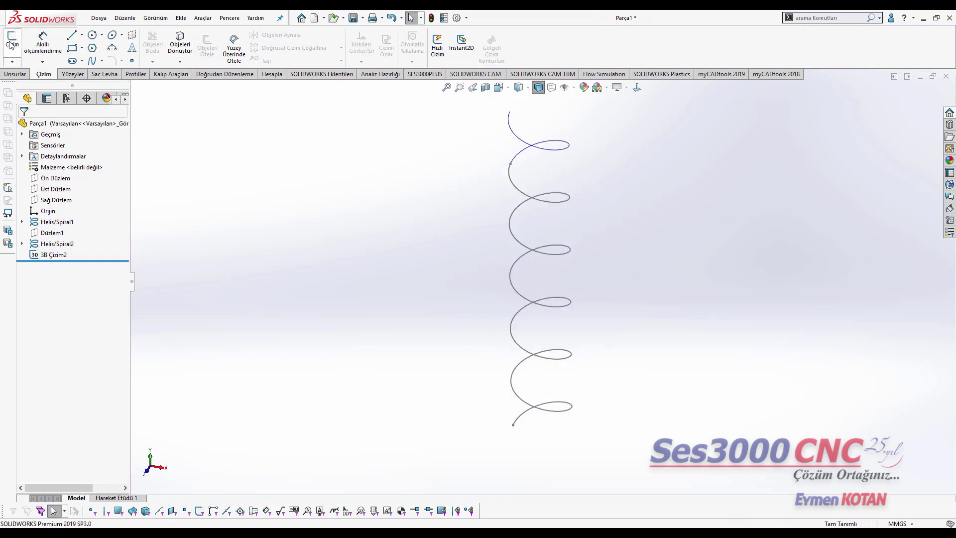
Create 3D sketch 3B Çizim3 by converting the Helis/Spiral2 curve.
click(12, 60)
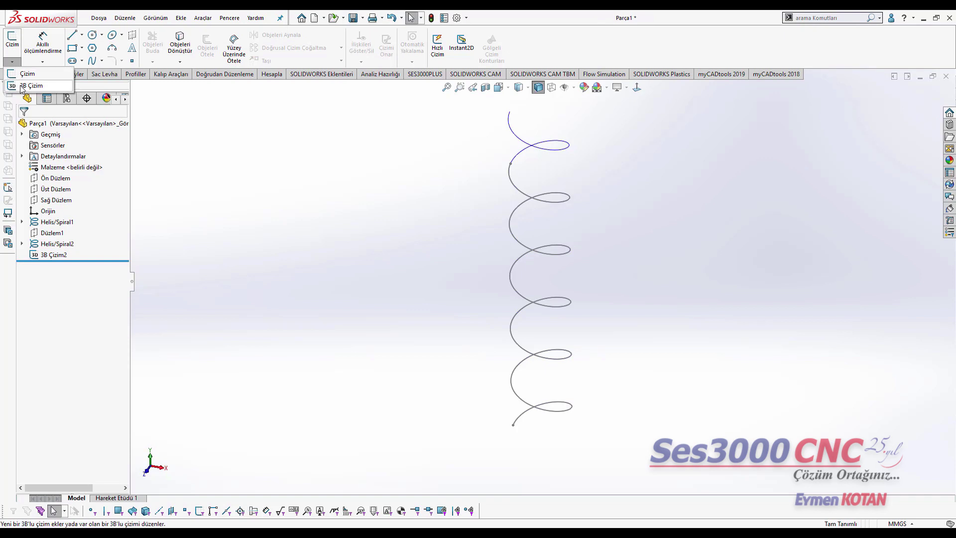
click(22, 90)
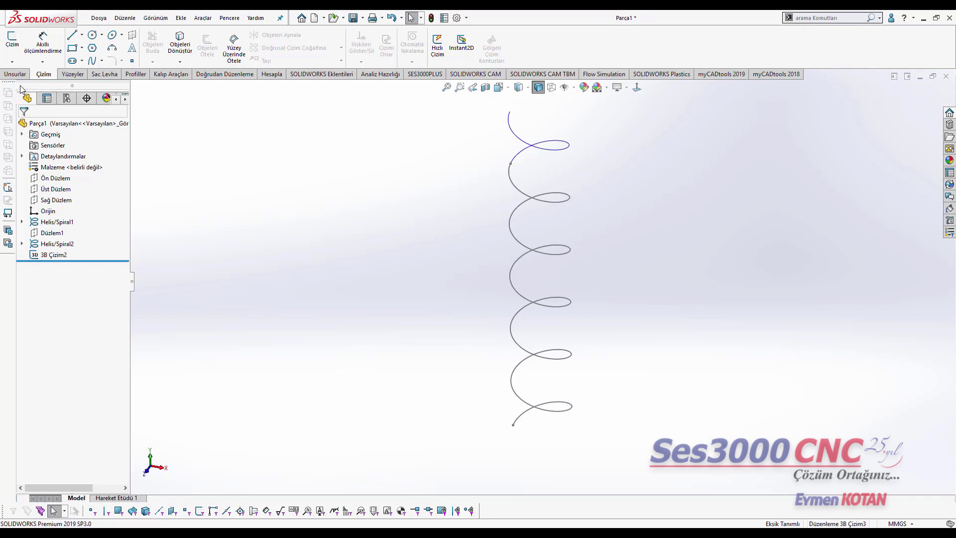
click(510, 127)
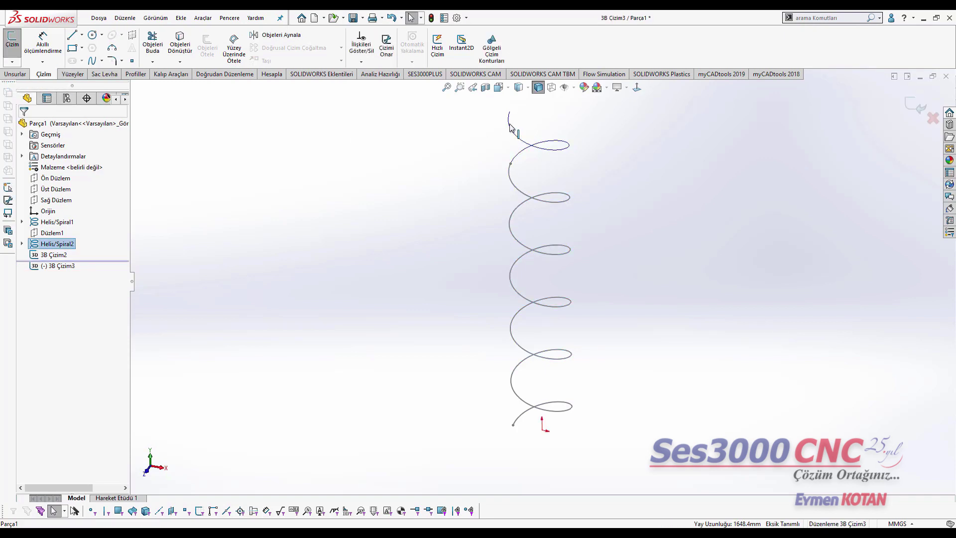
click(180, 44)
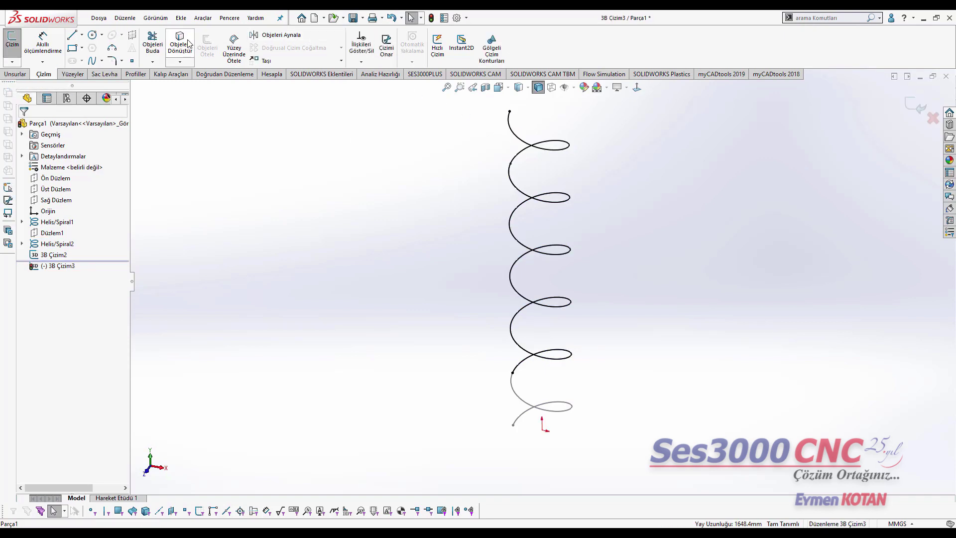
click(915, 106)
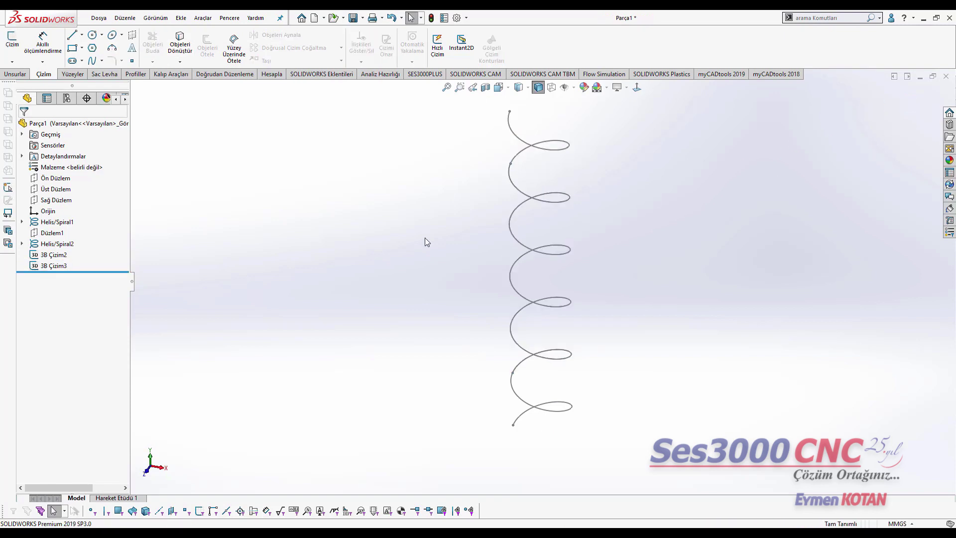
Bring up and dismiss the context menus for Helis/Spiral1 and Helis/Spiral2.
right_click(58, 228)
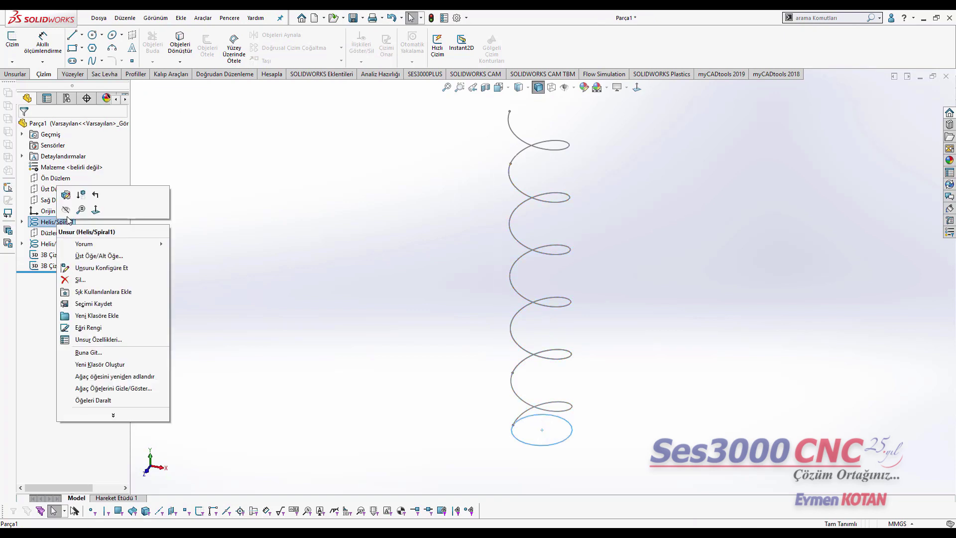
key(Escape)
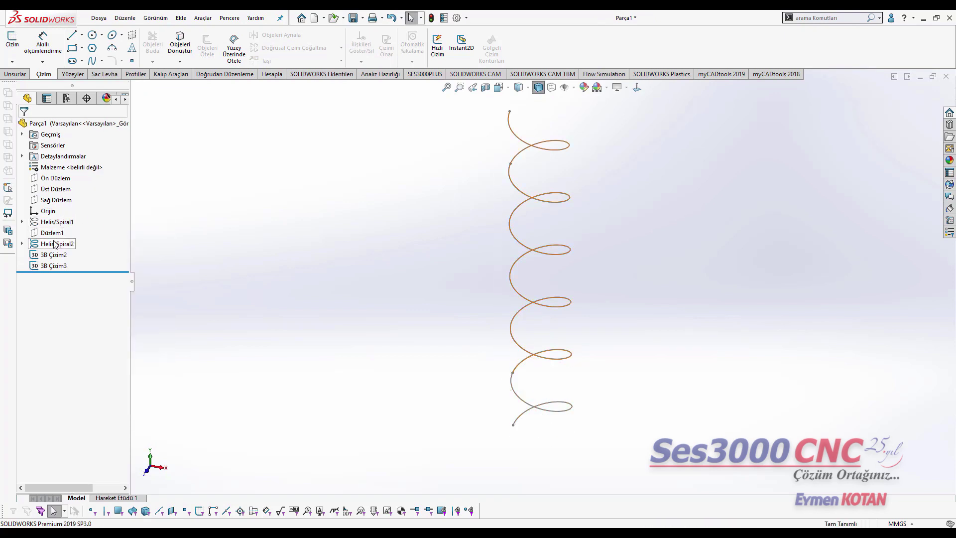
right_click(55, 245)
click(172, 229)
Create a formed 2.50 mm Lofted-Bend using profiles 3B Çizim3 and 3B Çizim2.
click(104, 75)
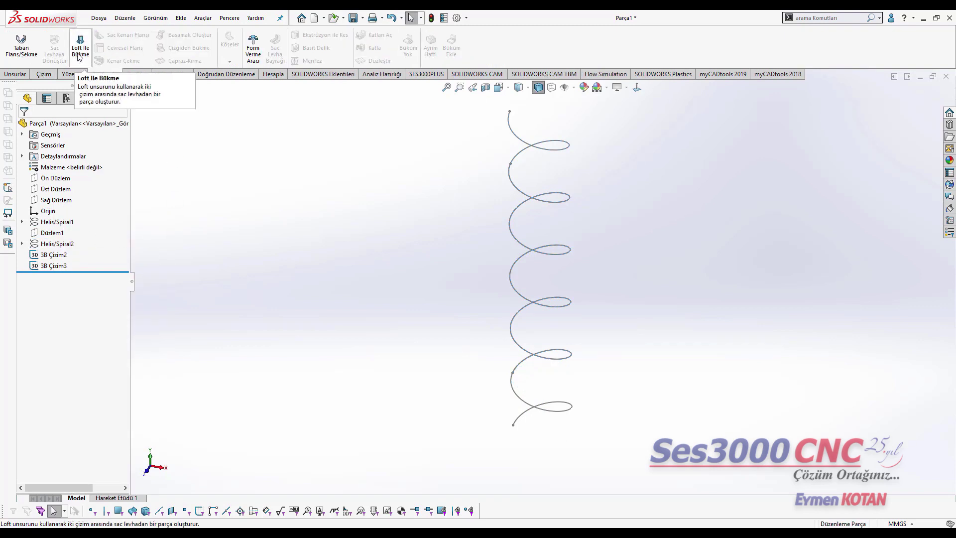
click(80, 55)
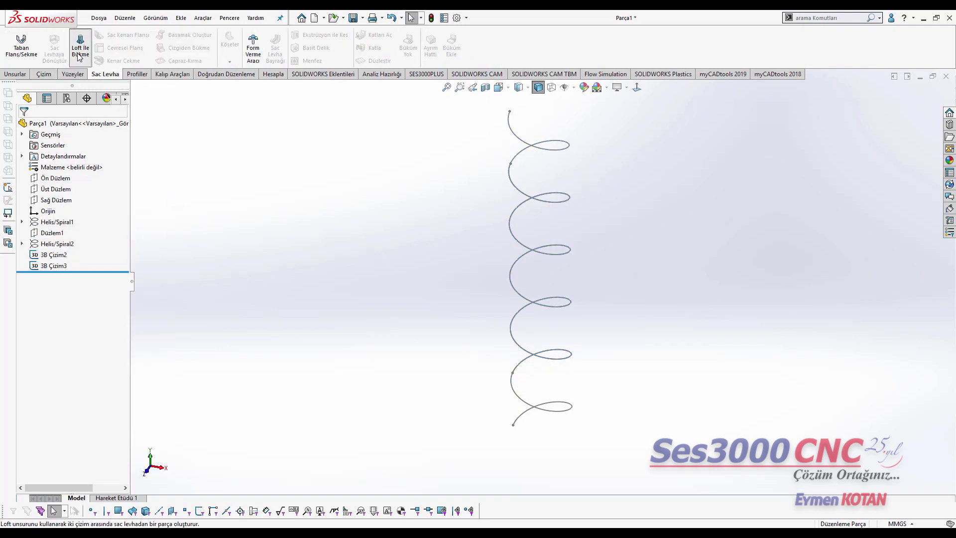
click(509, 115)
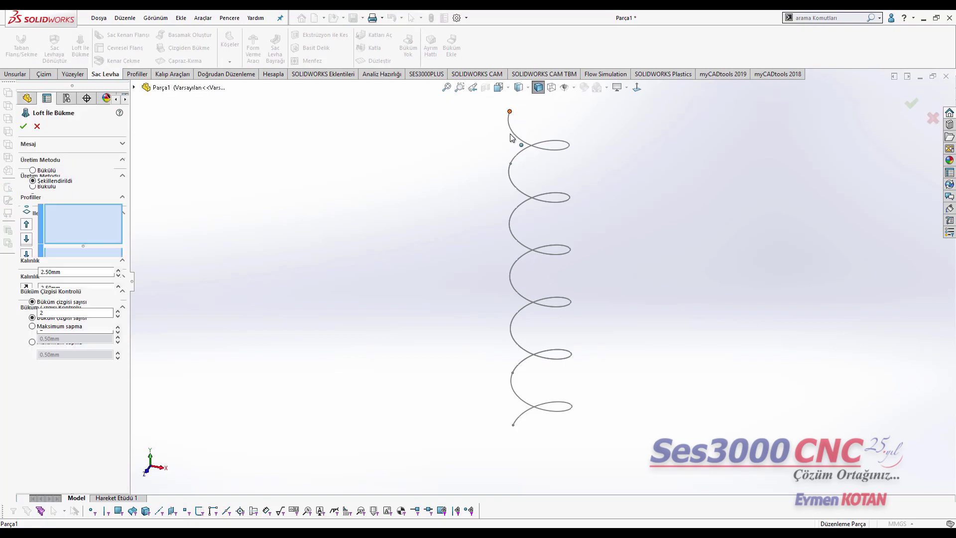
click(511, 165)
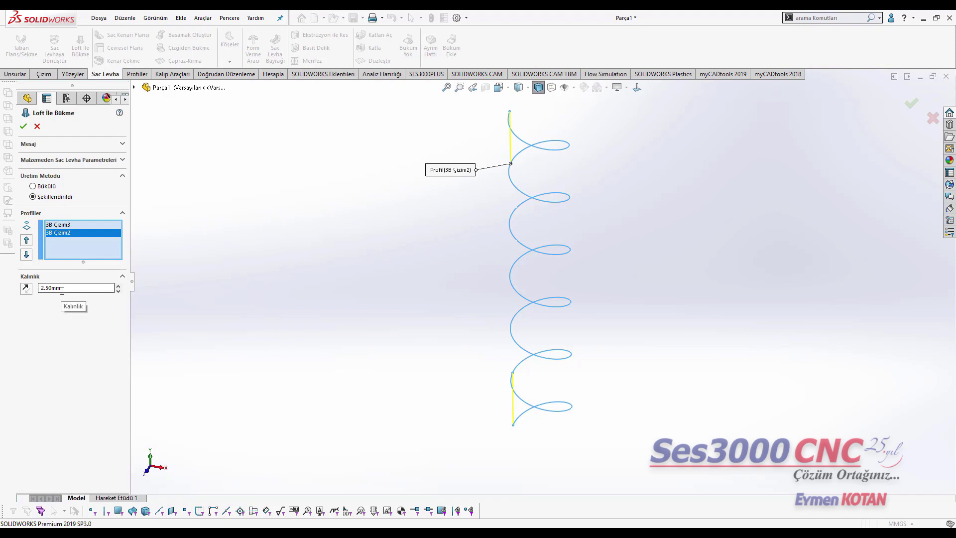
click(25, 129)
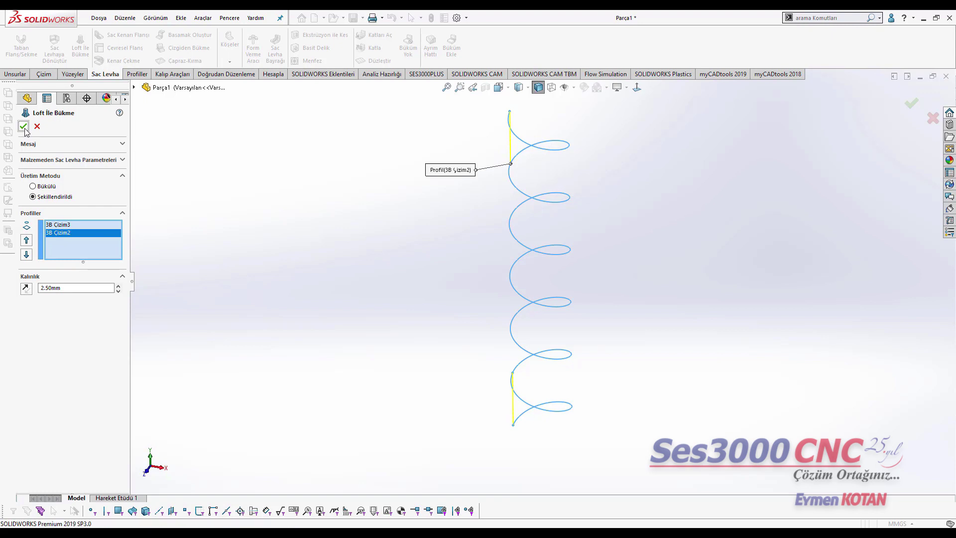
click(23, 126)
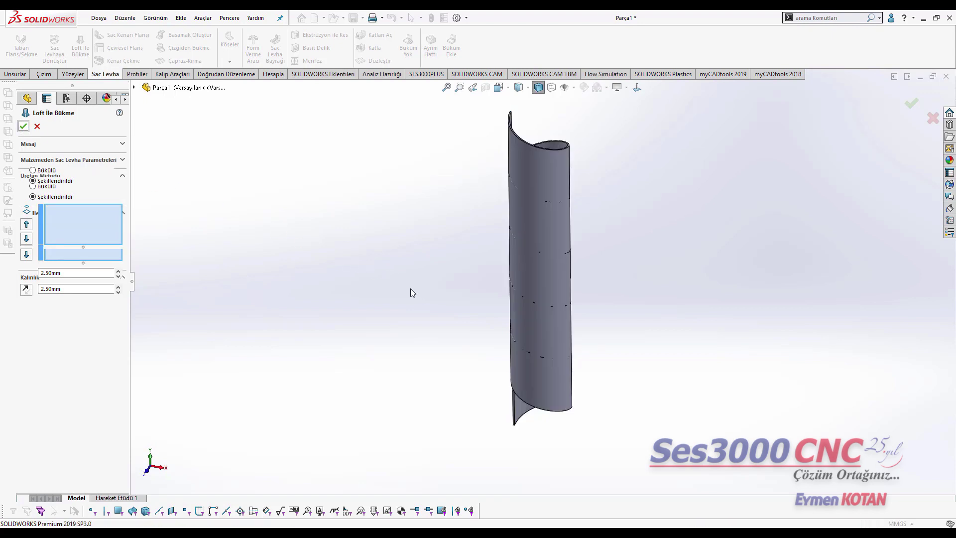
Flatten the strip and fit it in view, then refold and rotate the part.
mouse_move(455, 290)
middle_down()
mouse_move(572, 369)
mouse_move(363, 248)
mouse_move(371, 234)
middle_up()
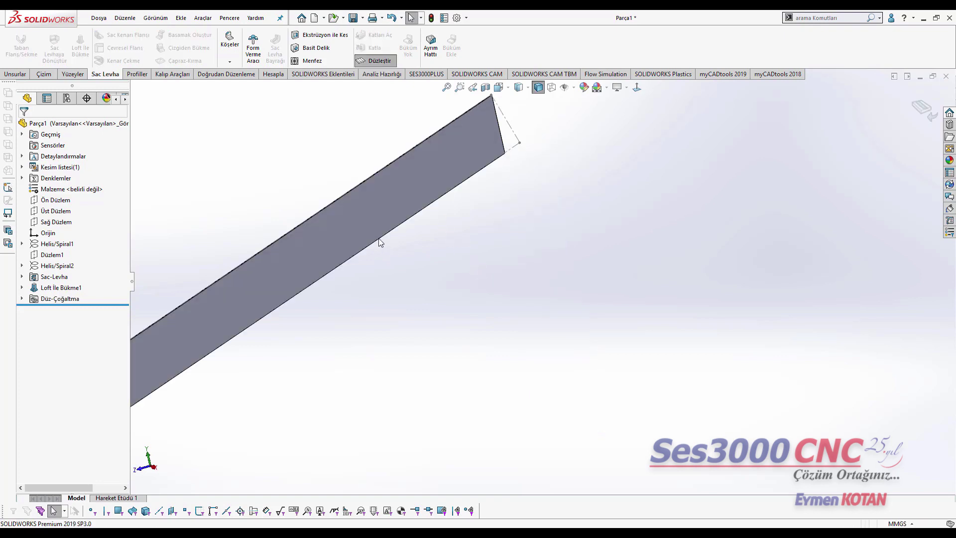
key(z)
click(446, 88)
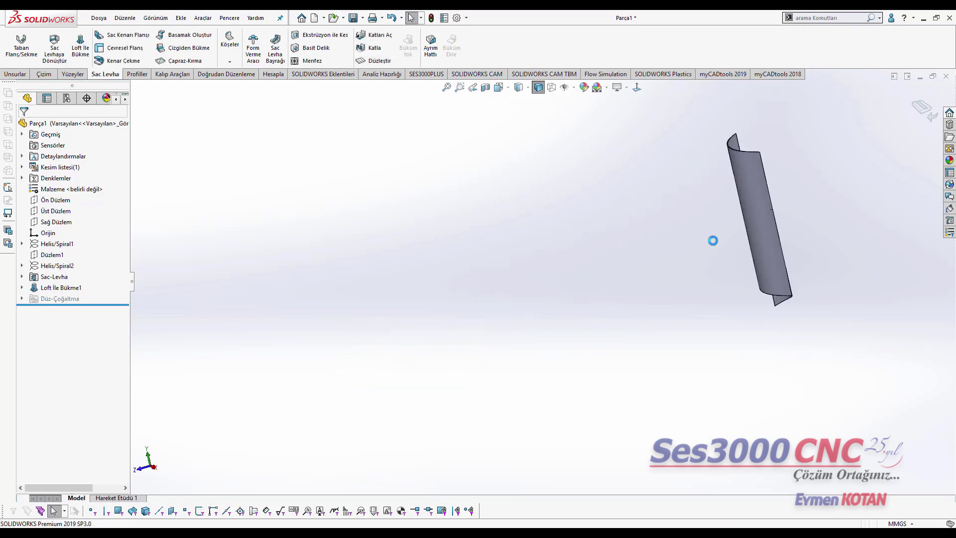
mouse_move(712, 239)
middle_down()
mouse_move(609, 248)
mouse_move(456, 229)
middle_up()
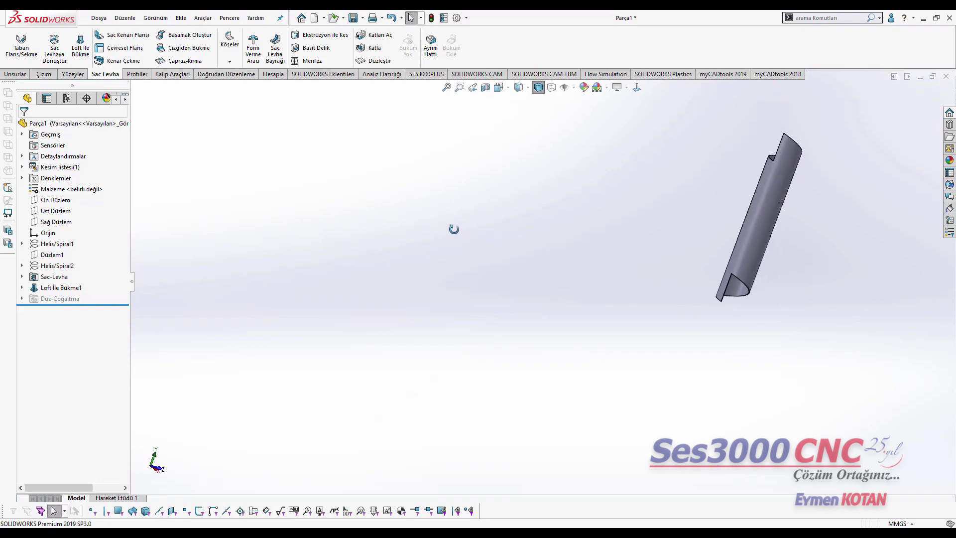